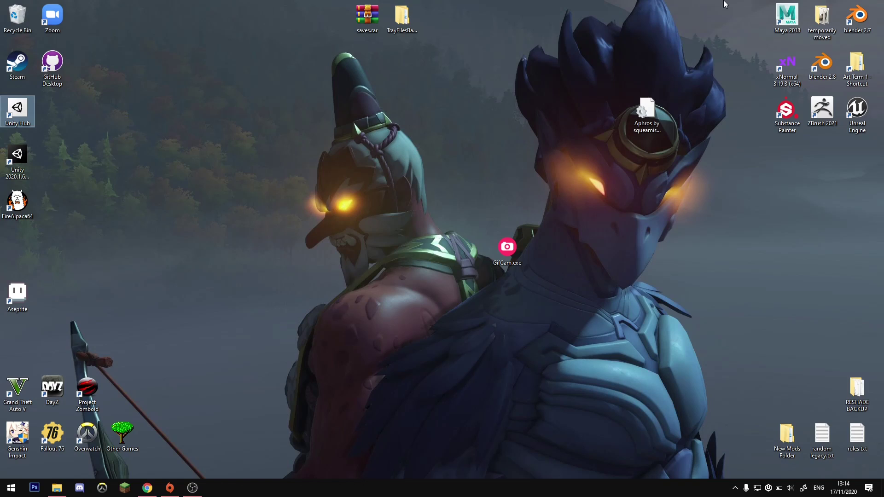
Bring the Chrome window showing the Patreon post 'Aphros: A 4.X Reshade Preset' to the front
click(147, 487)
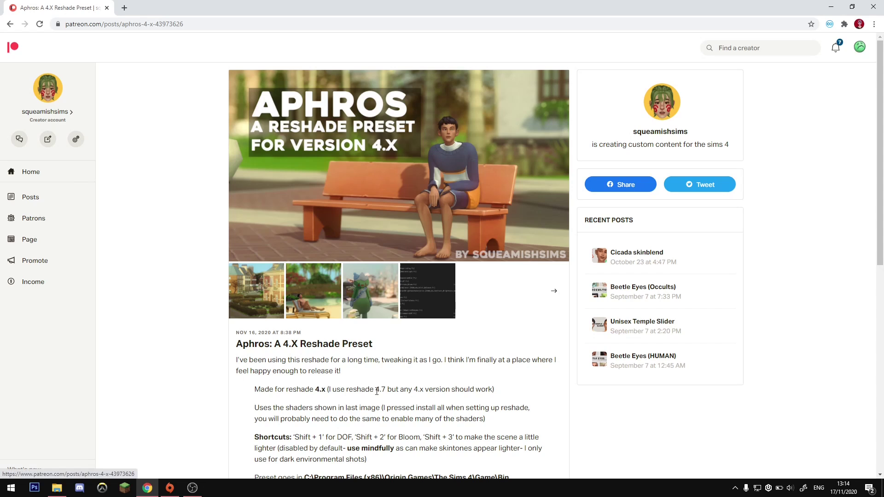
Scroll down through the Aphros preset post's description and install notes
scroll(372, 390, down, 1)
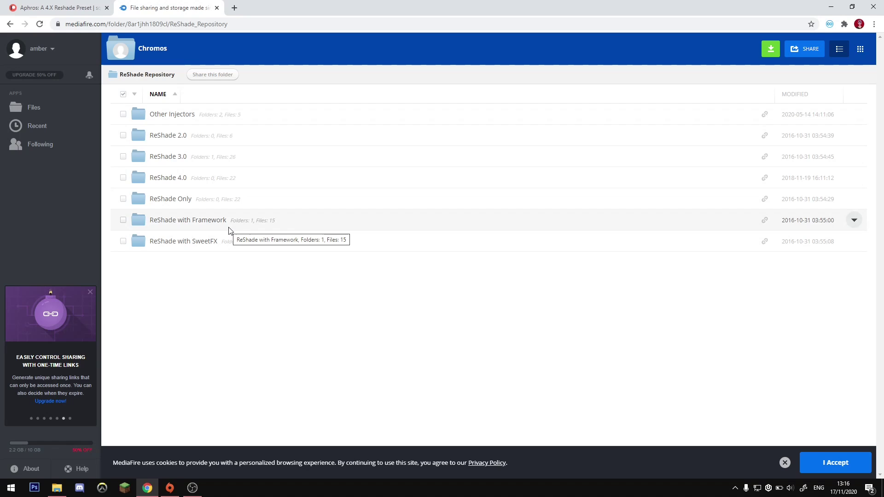
Download ReShade_Setup_4.7.0.exe from the ReShade 4.0 folder on MediaFire
click(179, 178)
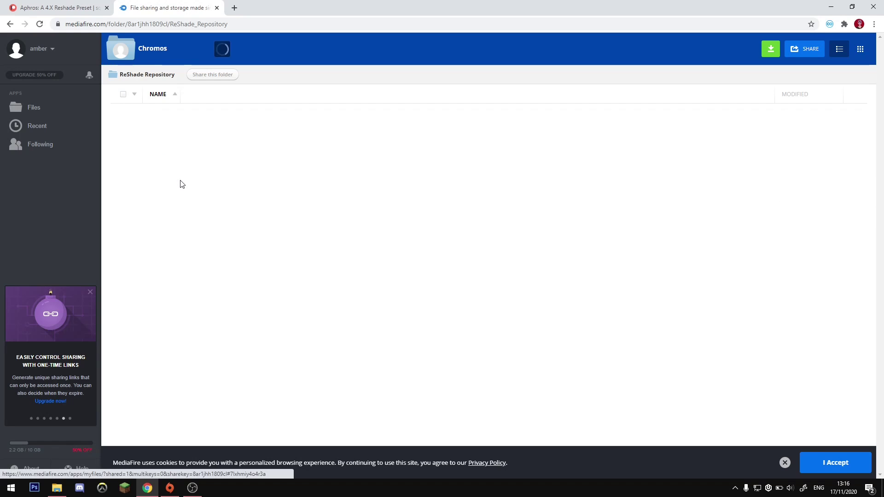
scroll(251, 170, down, 3)
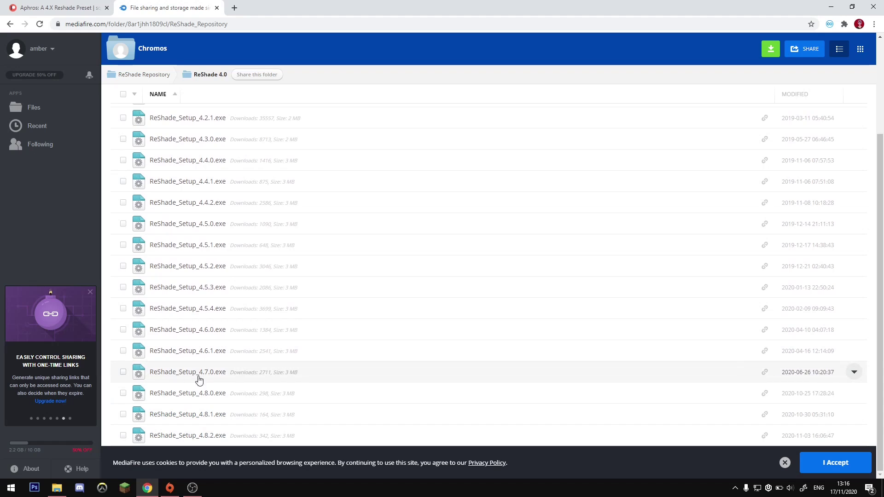
click(123, 372)
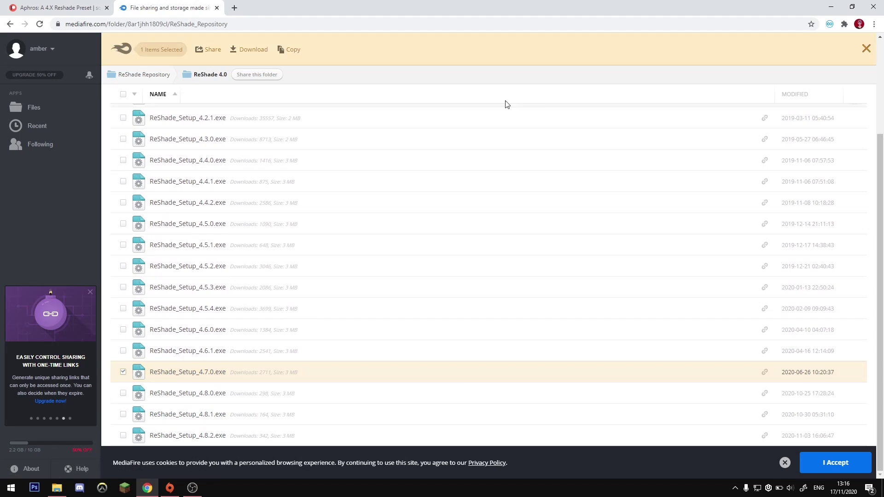
click(236, 50)
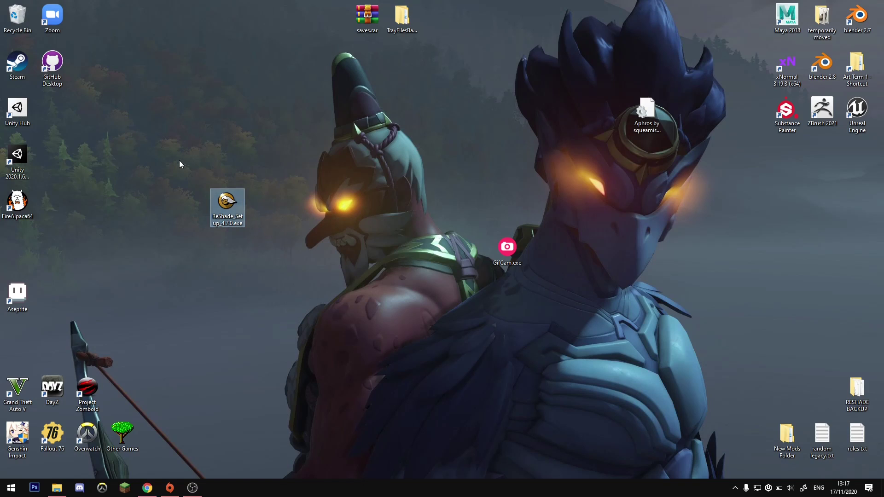
Launch ReShade_Setup_4.7.0.exe from the desktop and open its game selection list
click(289, 273)
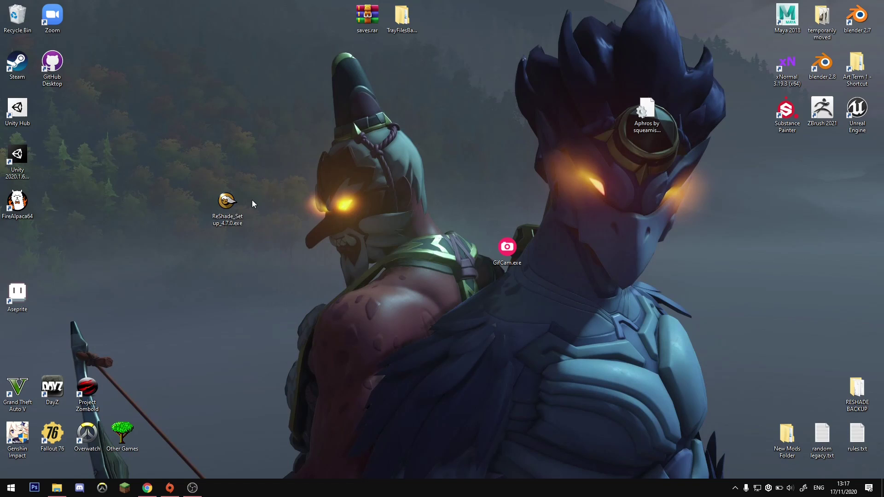
double_click(228, 202)
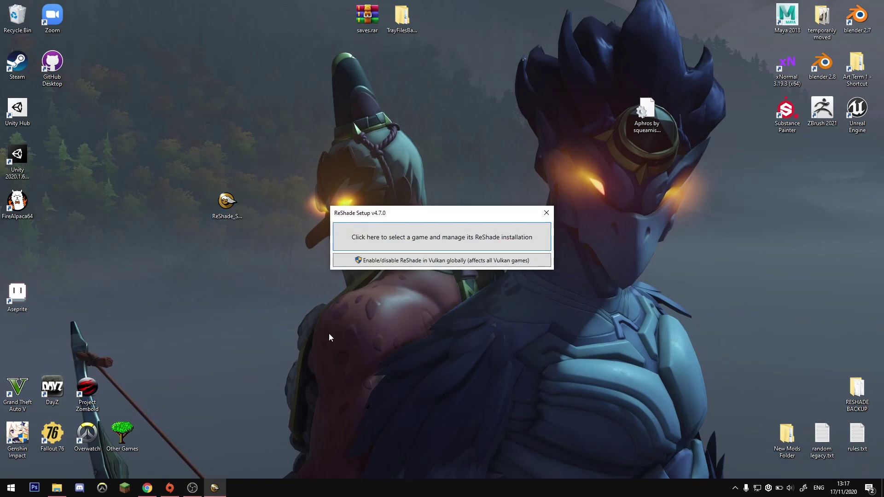
drag(405, 213, 356, 193)
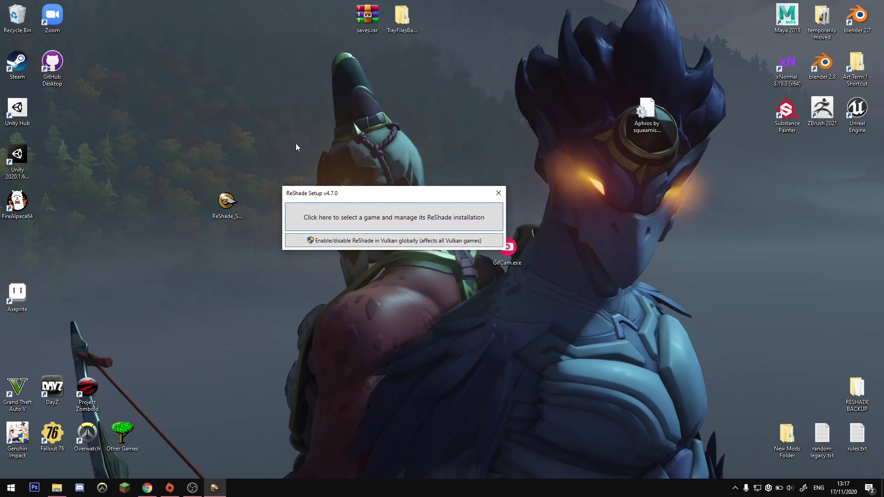
click(379, 217)
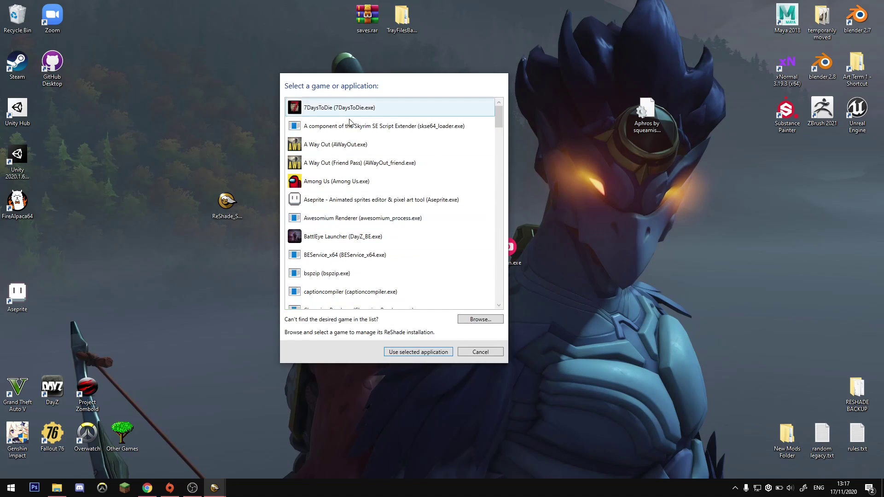
drag(500, 119, 489, 320)
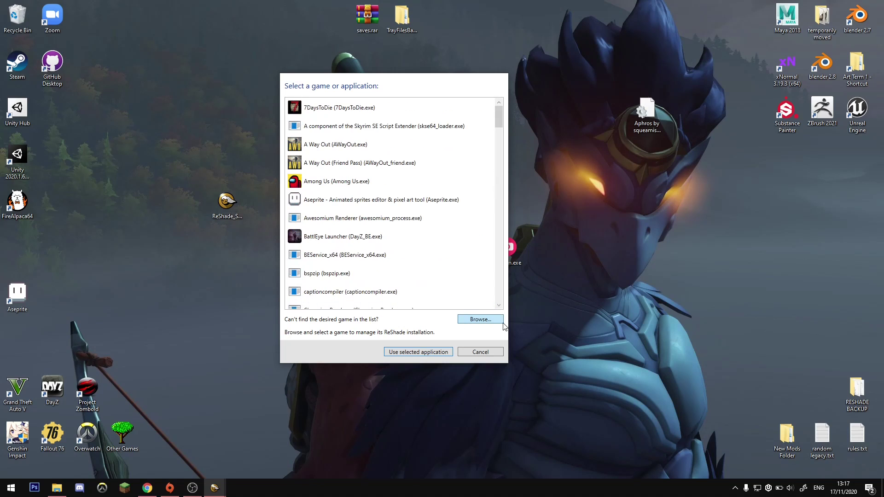
Browse to The Sims 4\Game\Bin and choose TS4_x64.exe as the target game
click(480, 319)
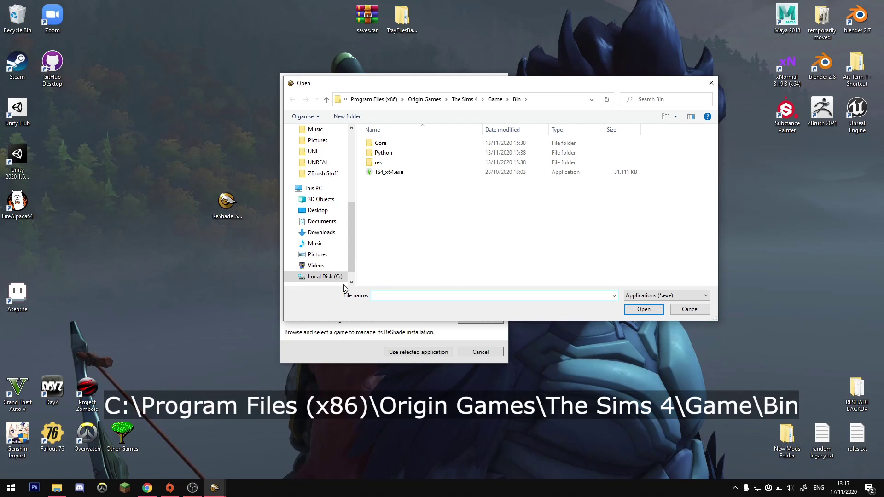
scroll(352, 255, down, 1)
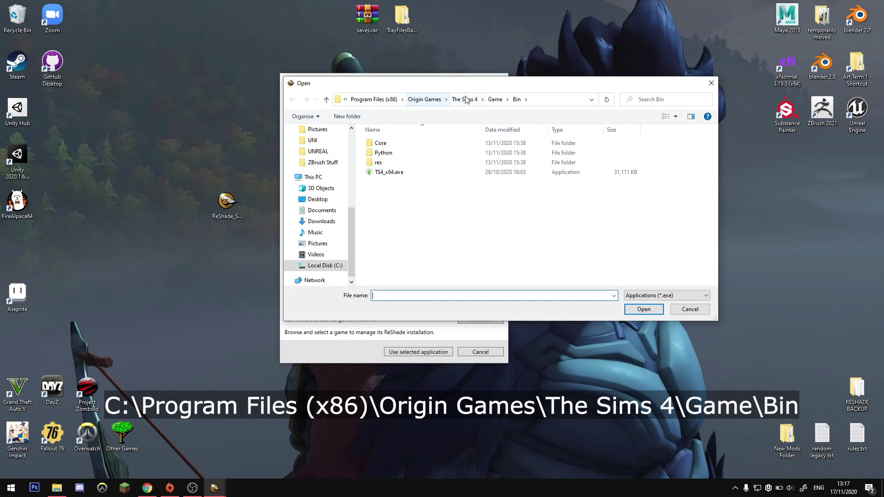
click(505, 102)
click(398, 154)
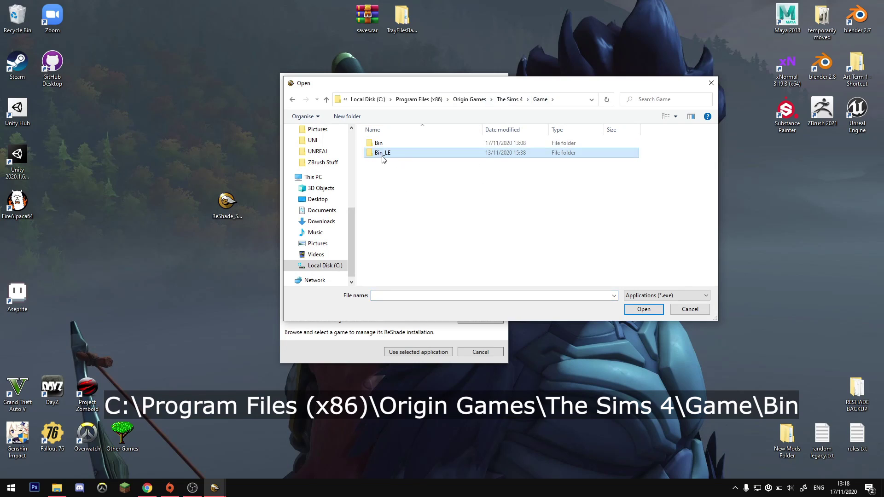
double_click(383, 144)
click(389, 174)
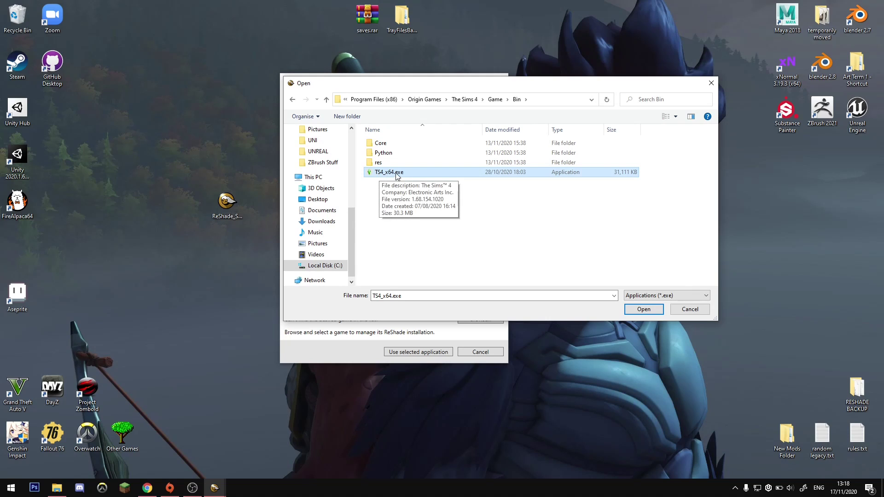
click(644, 309)
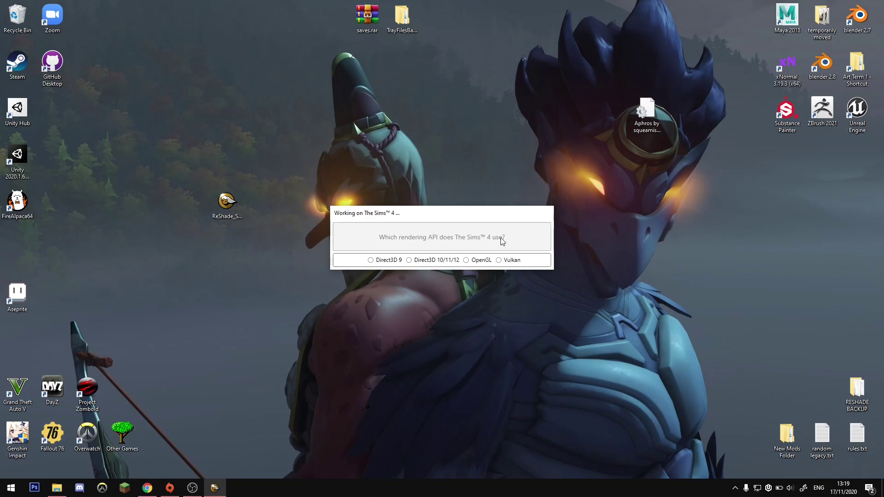
Set Direct3D 9 as The Sims 4's rendering API and review the effect package list
click(371, 261)
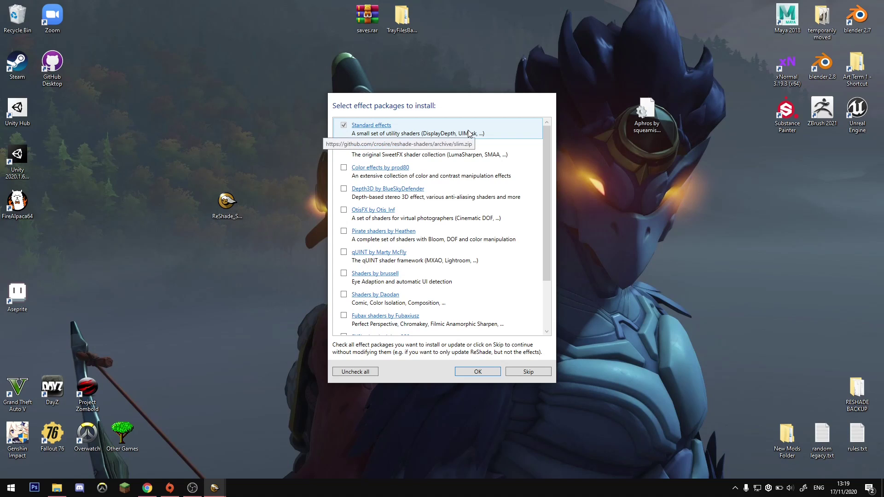
drag(544, 227, 527, 152)
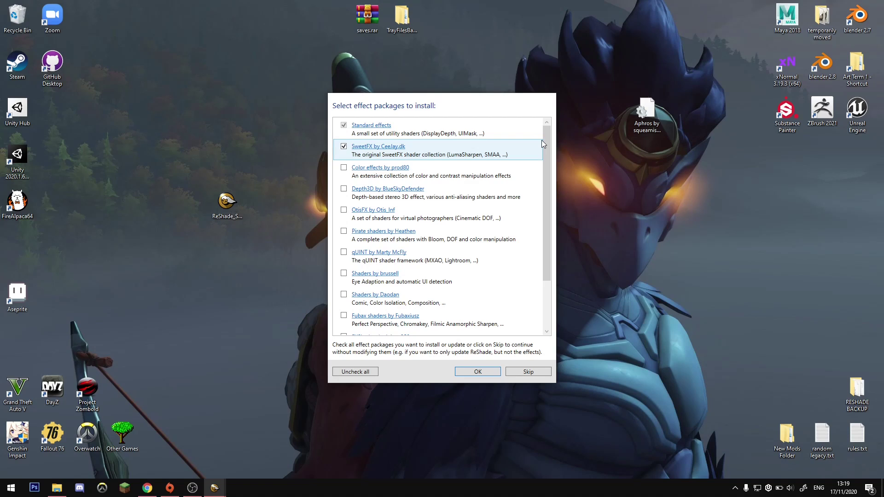
drag(546, 223, 549, 280)
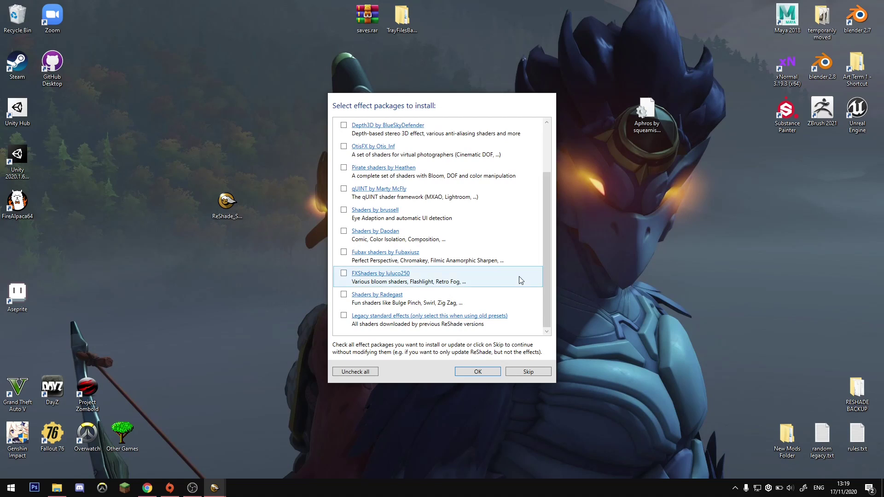
scroll(519, 278, up, 3)
mouse_move(546, 244)
mouse_down()
mouse_move(546, 255)
mouse_move(546, 244)
mouse_up()
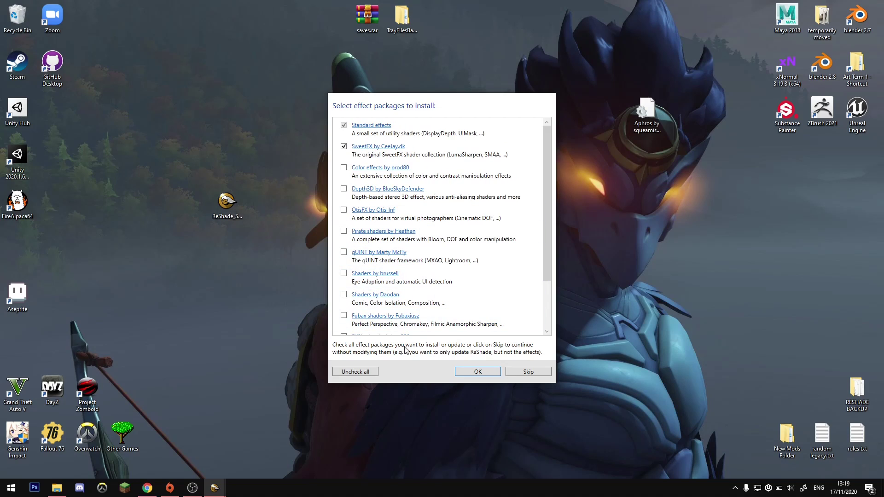
Select every effect package except OtisFX by Otis_Inf and start downloading them
click(363, 372)
click(363, 372)
drag(547, 181, 542, 155)
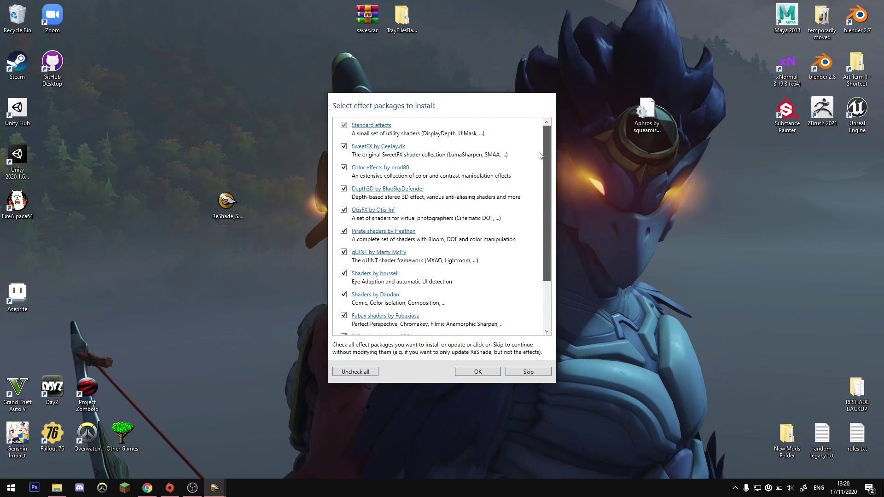
click(343, 209)
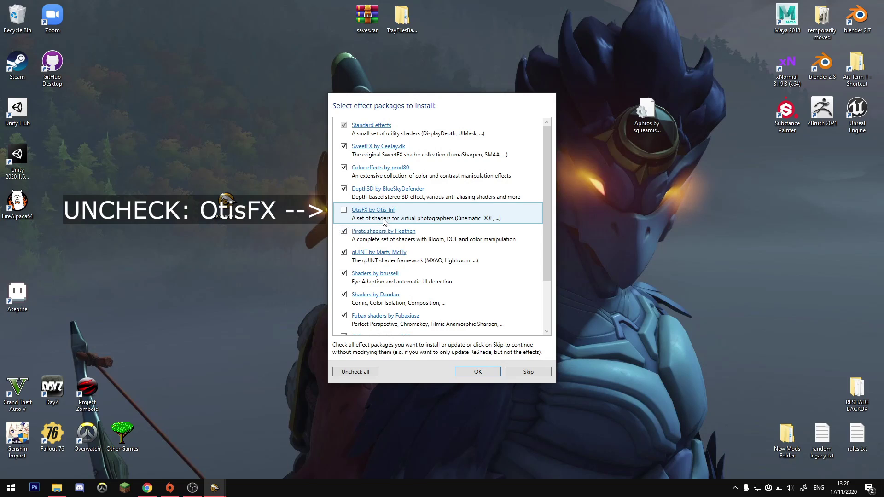
drag(543, 246, 543, 175)
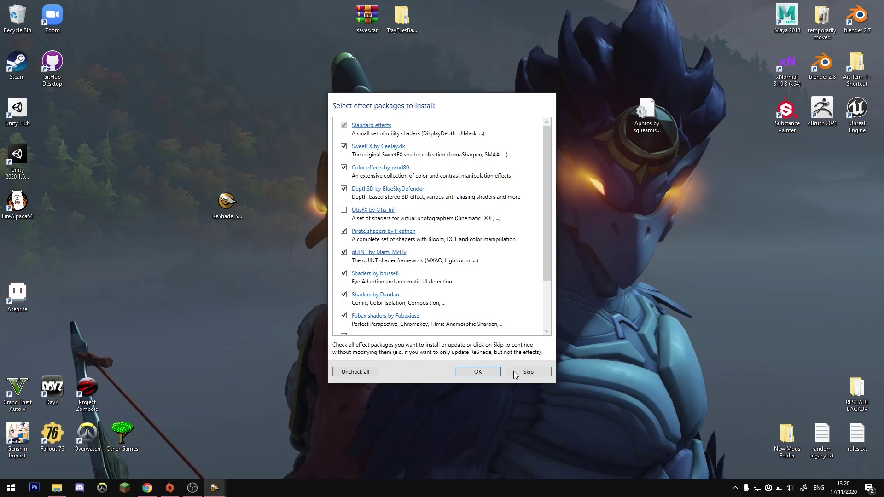
click(471, 371)
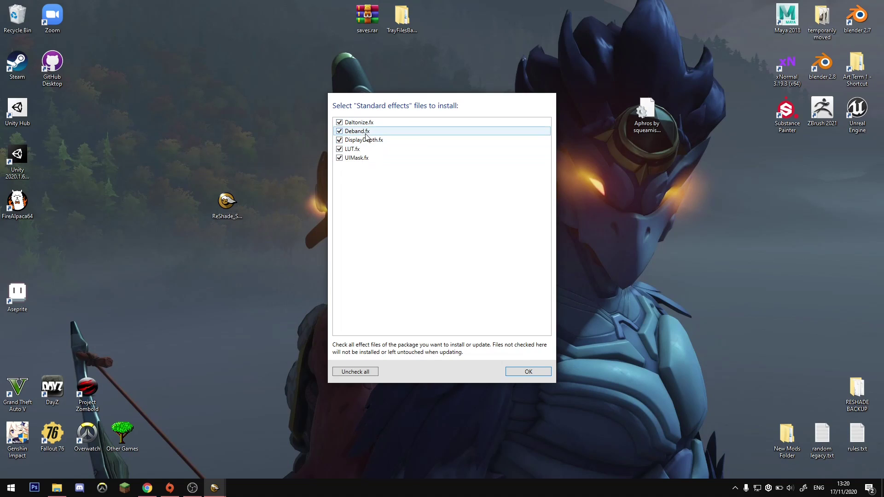
Accept the full file lists for Standard, SweetFX, Color, Depth3D, qUINT, Fubax, FXShaders and remaining packages
click(523, 372)
click(528, 372)
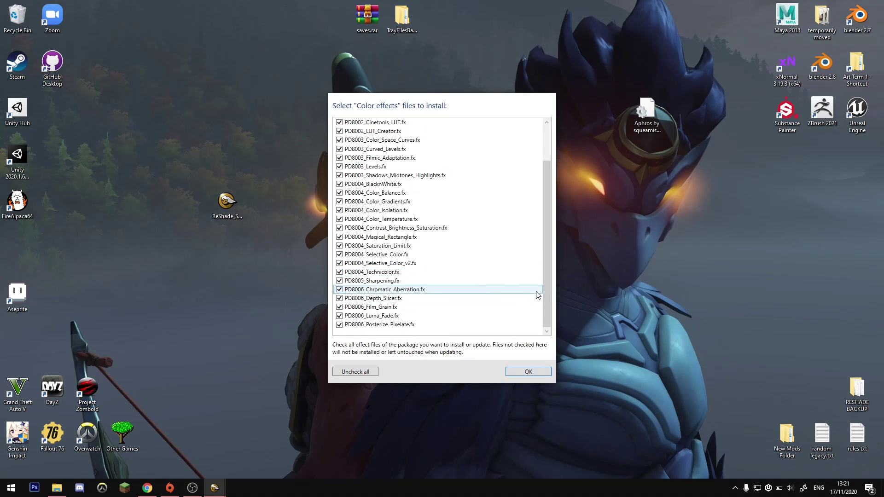
click(524, 370)
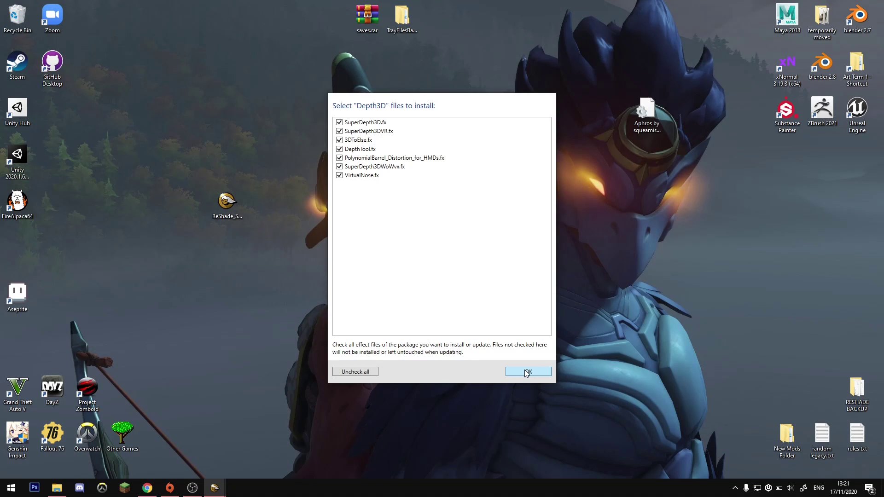
click(524, 370)
click(524, 370)
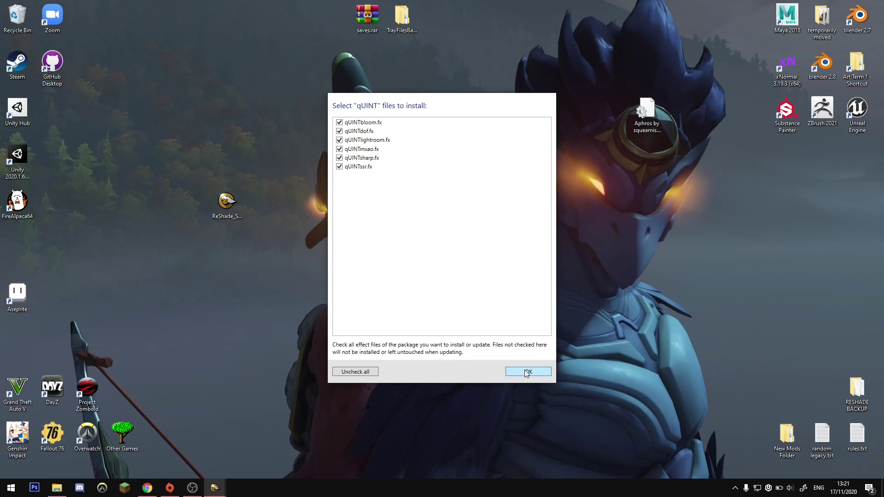
click(524, 370)
click(524, 370)
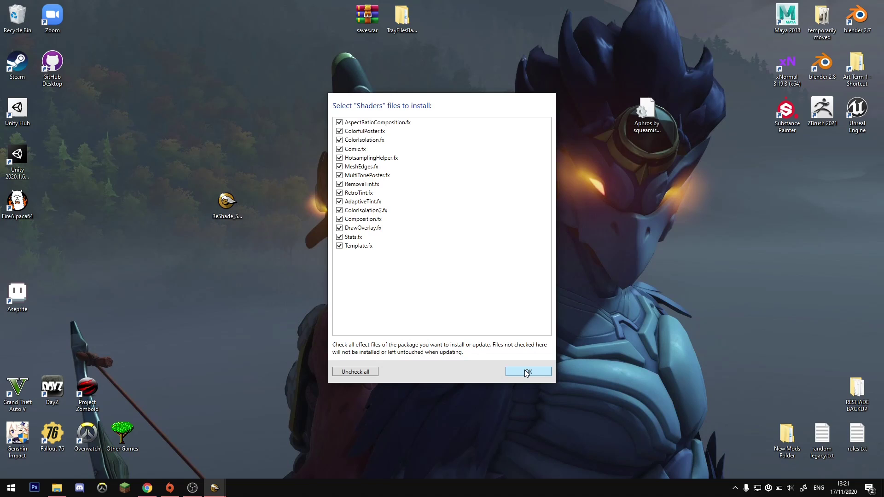
click(524, 370)
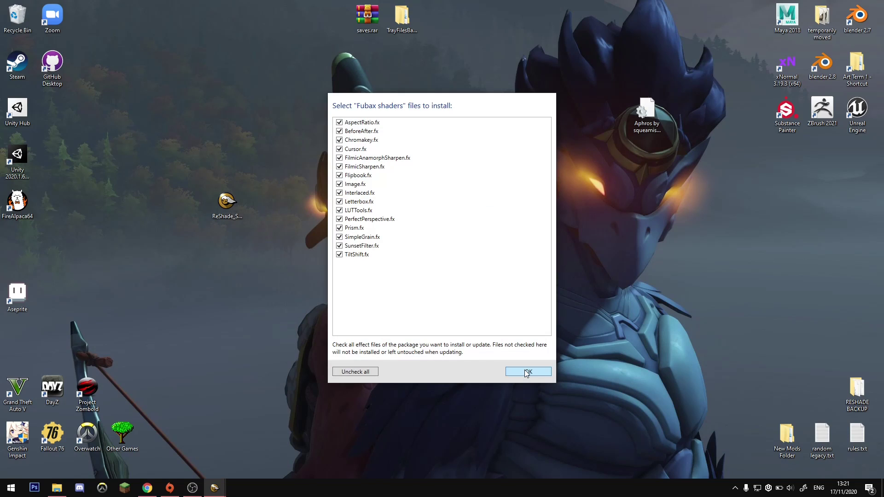
click(524, 370)
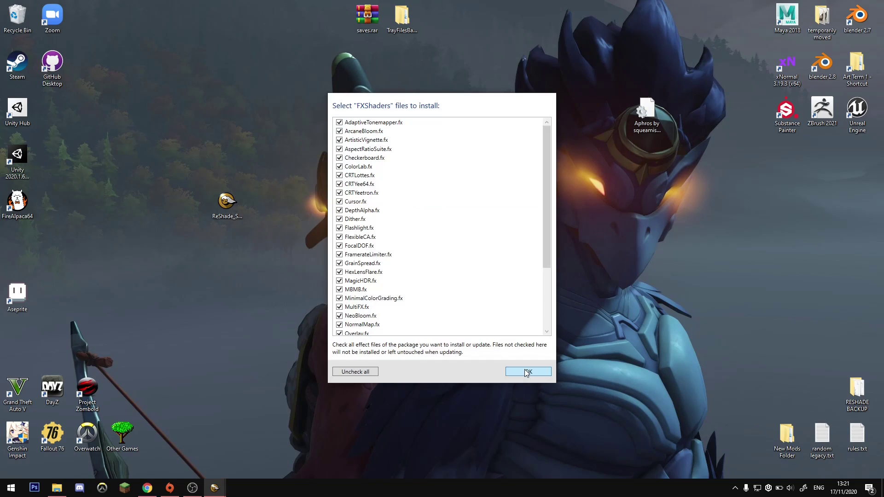
click(525, 370)
click(524, 370)
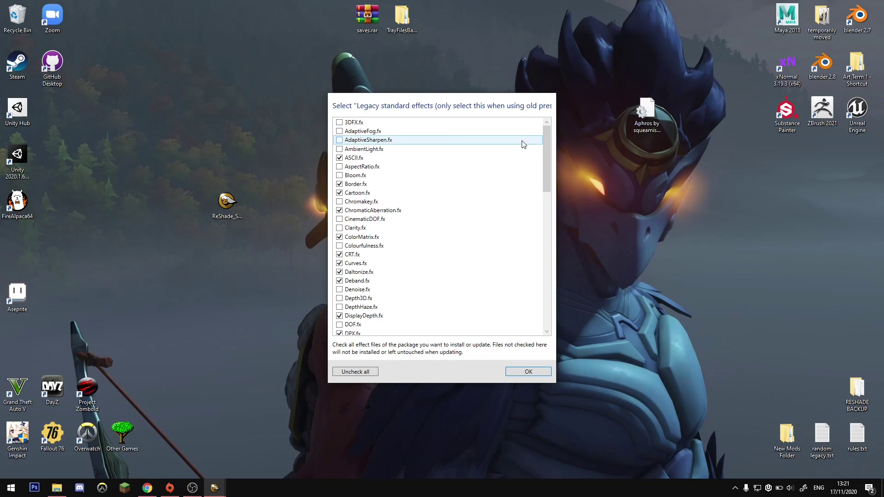
Include all Legacy effects files, finish the install and close the success window
mouse_move(545, 145)
mouse_down()
mouse_move(545, 310)
mouse_move(543, 134)
mouse_up()
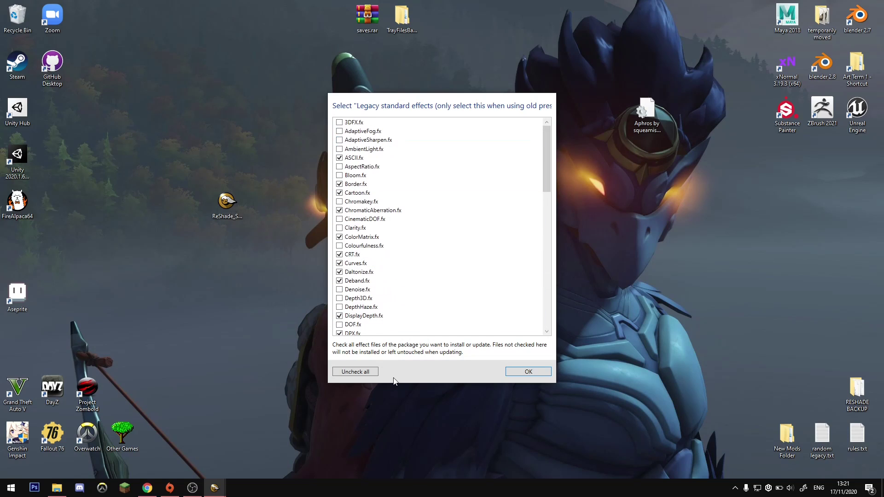
click(357, 372)
scroll(405, 216, down, 10)
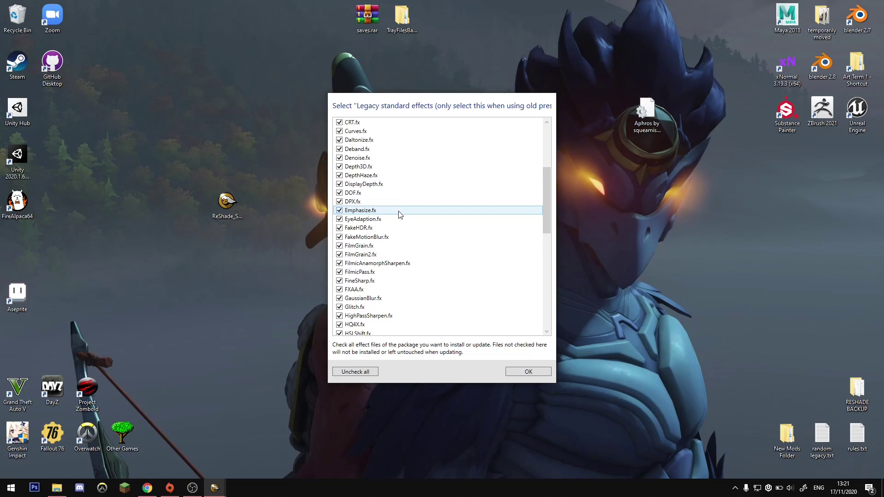
click(538, 374)
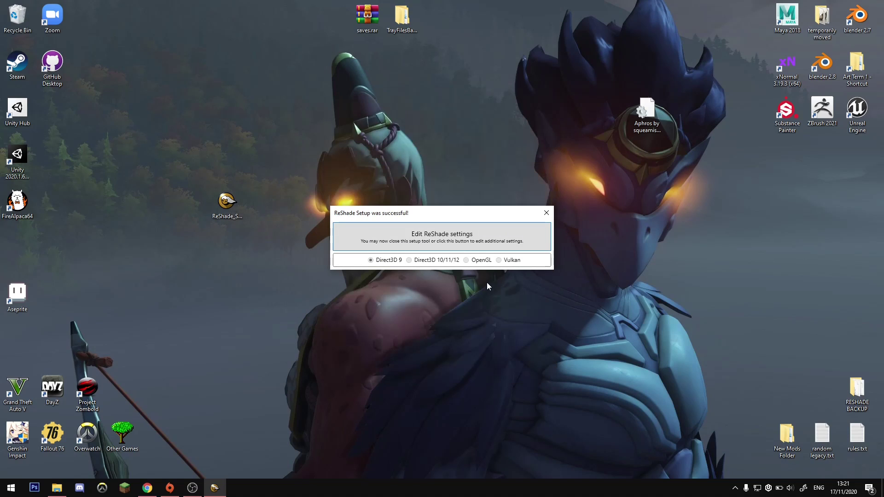
click(449, 236)
Return to Chrome, switch to the Patreon Aphros tab and close both MediaFire tabs
click(149, 489)
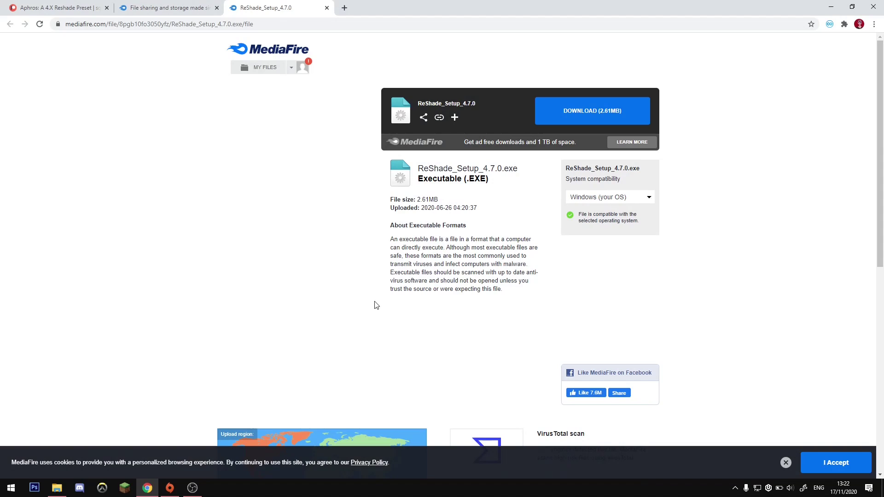
click(55, 6)
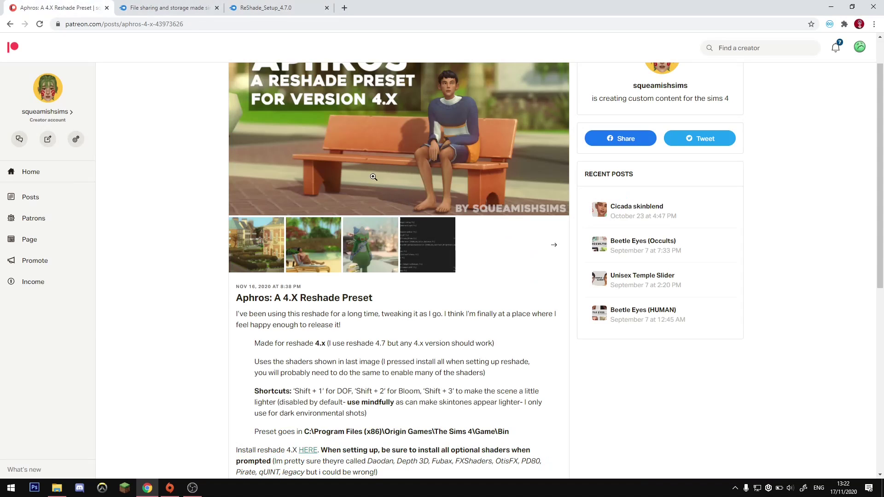
click(216, 8)
click(216, 8)
scroll(455, 235, down, 4)
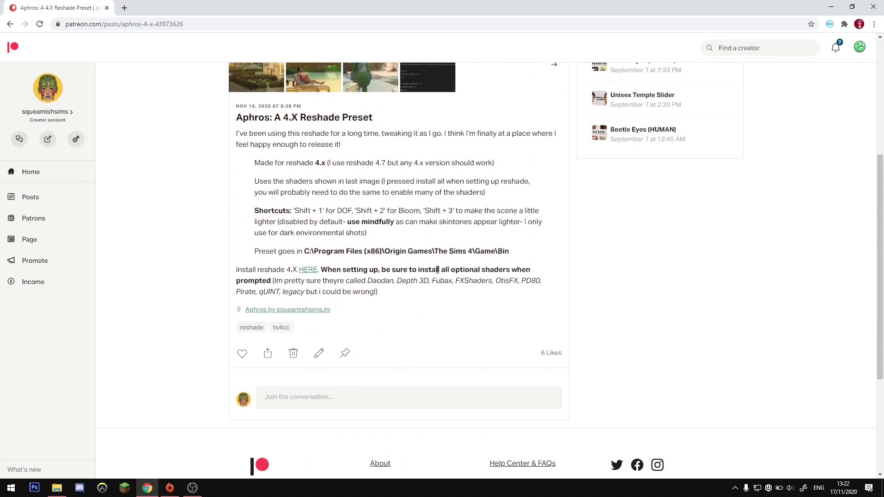
scroll(359, 237, up, 5)
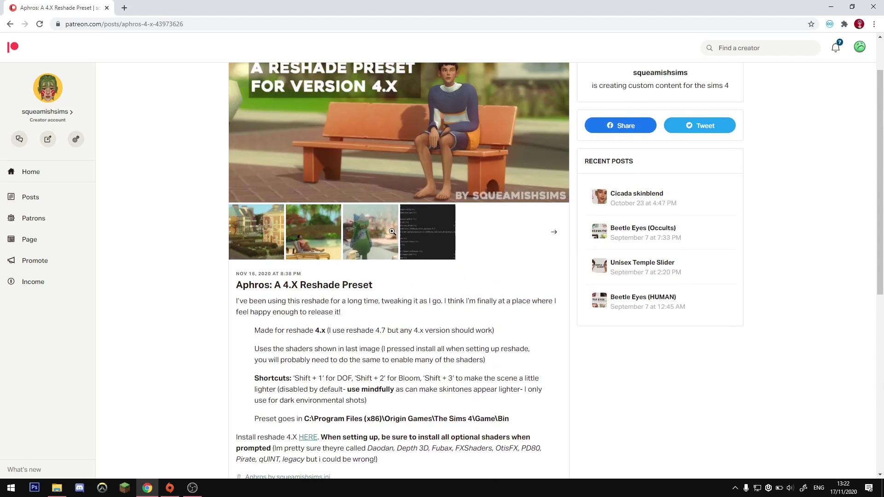
scroll(359, 231, down, 5)
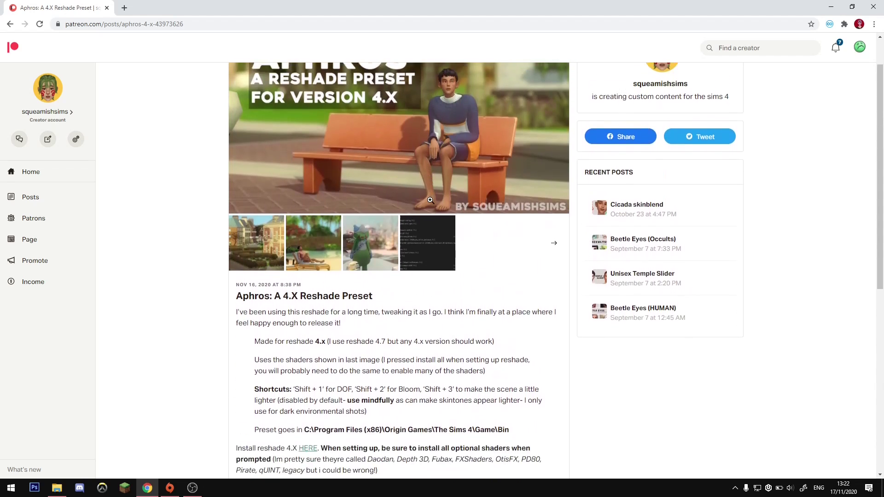